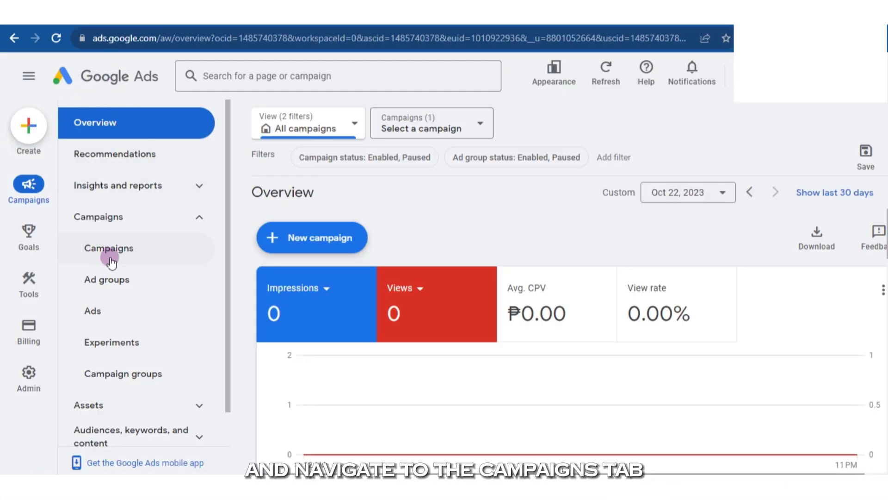
# Step: Go to the Campaigns page and open Modify columns for the campaigns table
pyautogui.click(111, 260)
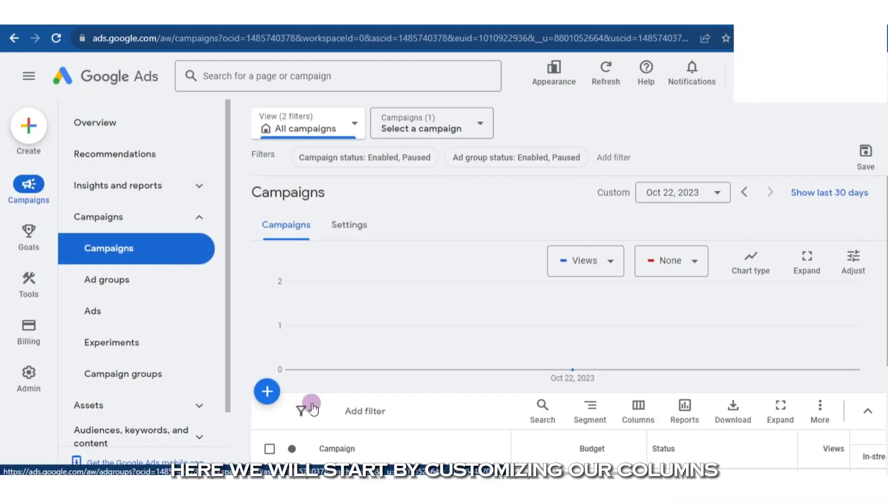
pyautogui.scroll(-3, 313, 408)
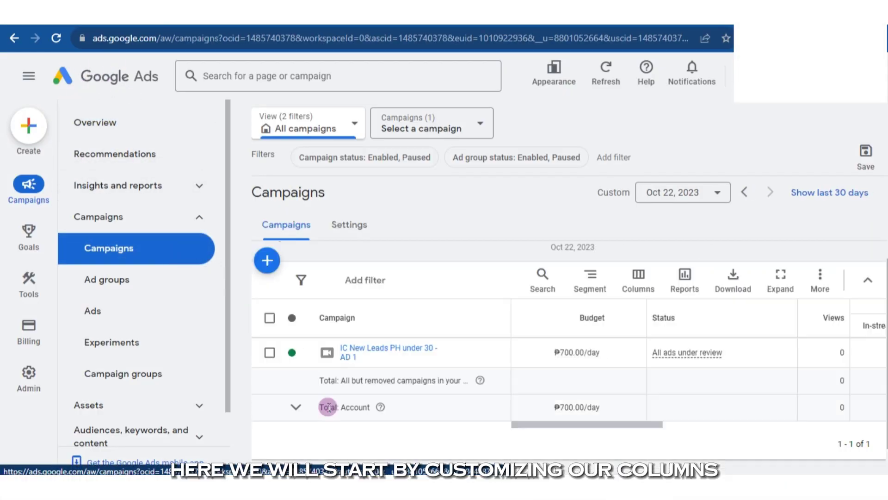
pyautogui.click(635, 280)
pyautogui.click(564, 182)
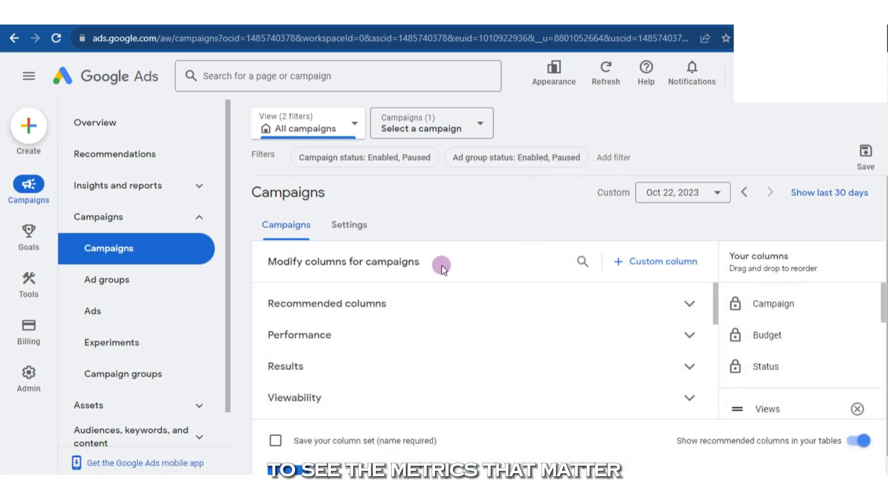
# Step: Browse the column categories, peeking at Conversions, then expand the empty Custom columns section
pyautogui.scroll(-3, 340, 348)
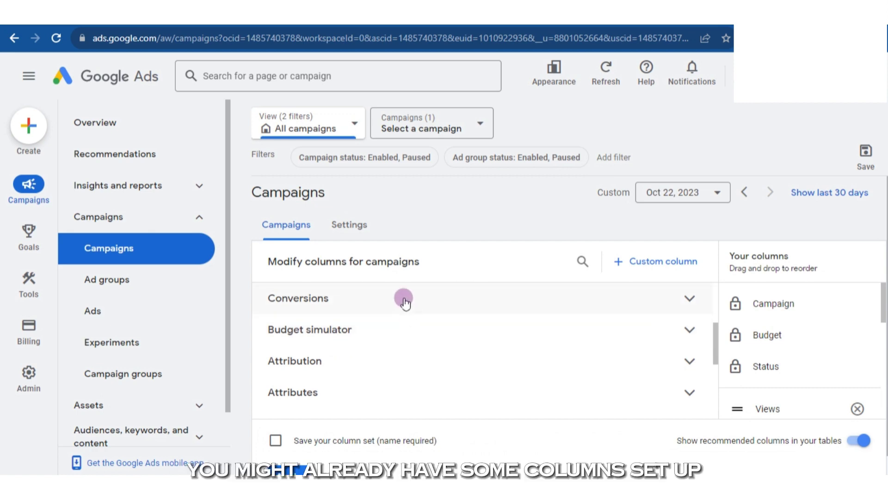
pyautogui.scroll(3, 407, 315)
pyautogui.scroll(-3, 409, 321)
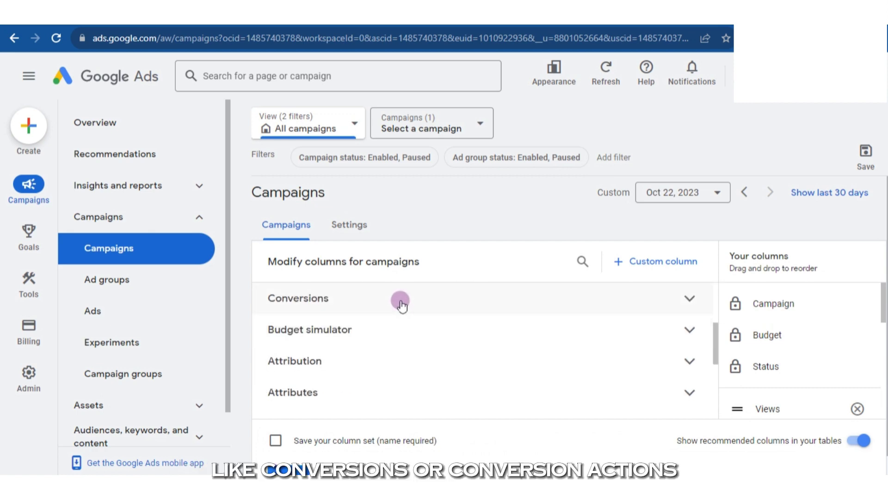
pyautogui.click(397, 301)
pyautogui.click(364, 296)
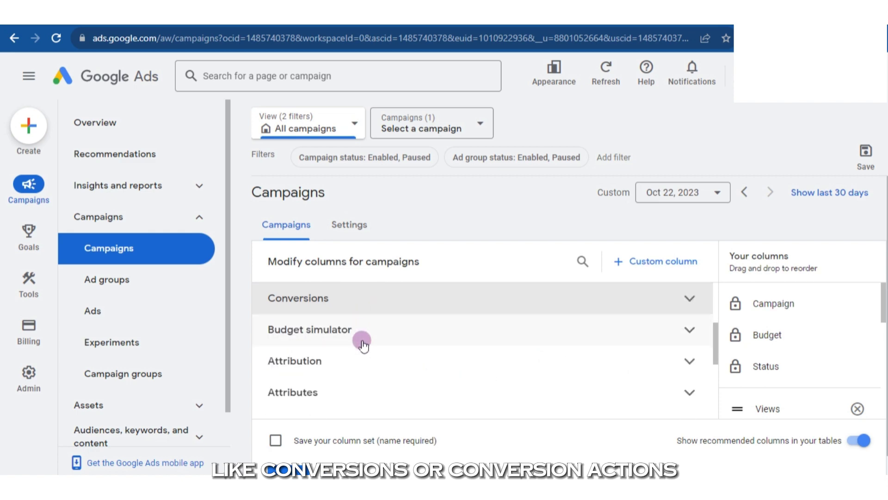
pyautogui.scroll(-5, 363, 343)
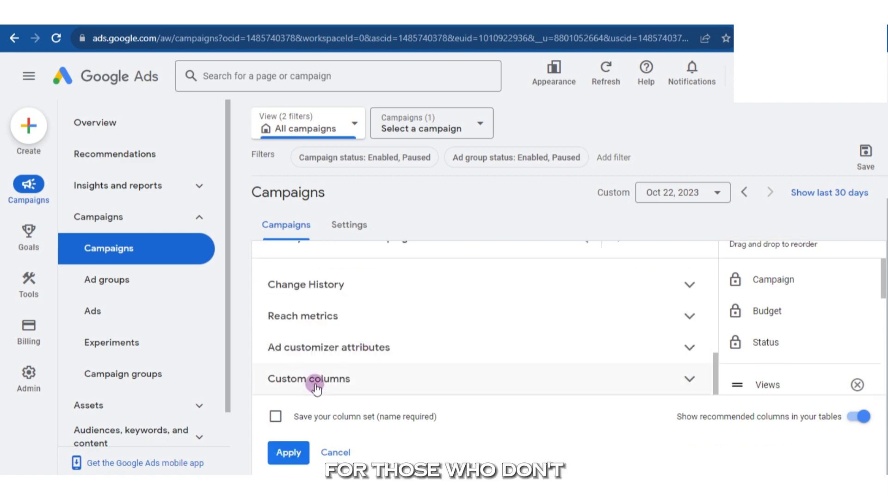
pyautogui.click(316, 386)
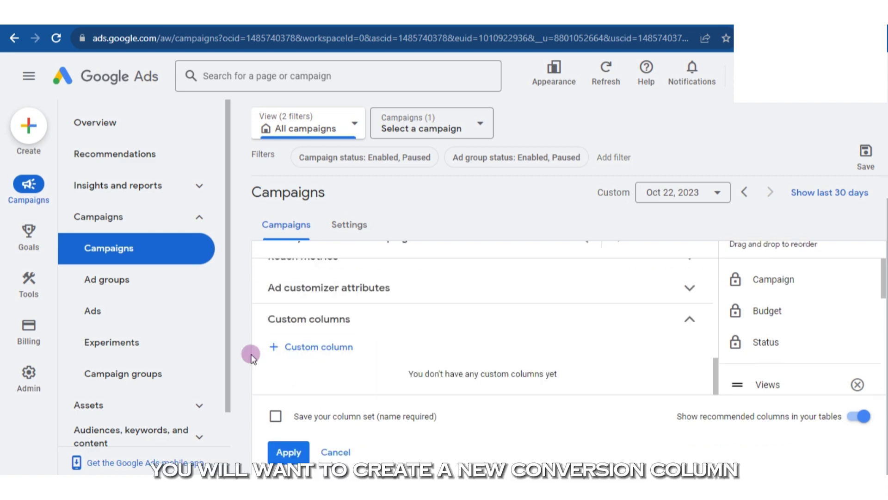
# Step: Create and save a custom column named 'all conversion' whose formula is the Conversions metric
pyautogui.click(313, 352)
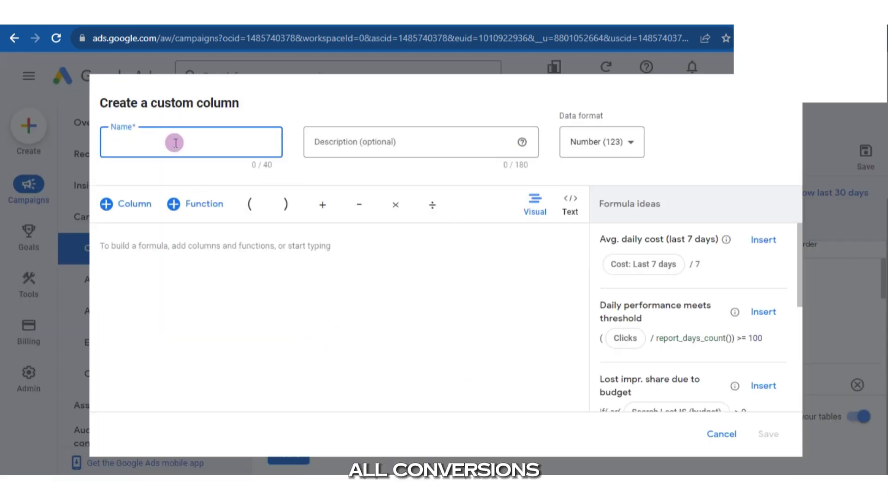
pyautogui.write('all conversion')
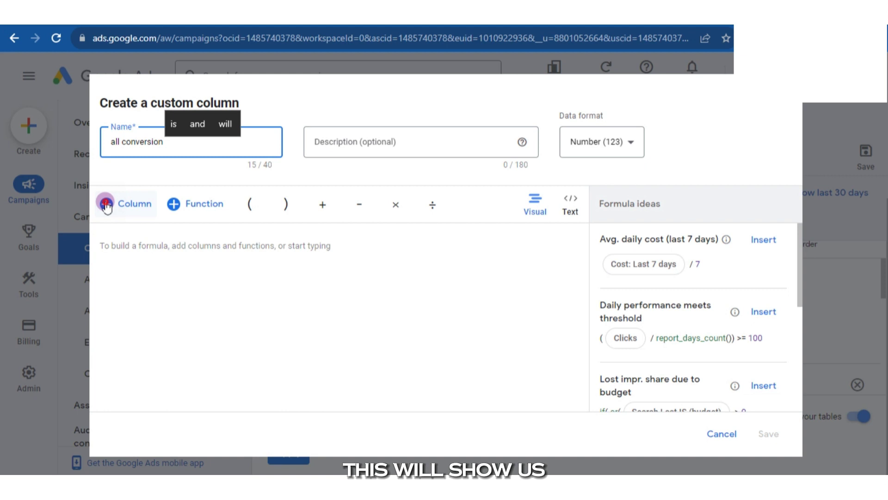
pyautogui.click(106, 204)
pyautogui.click(178, 322)
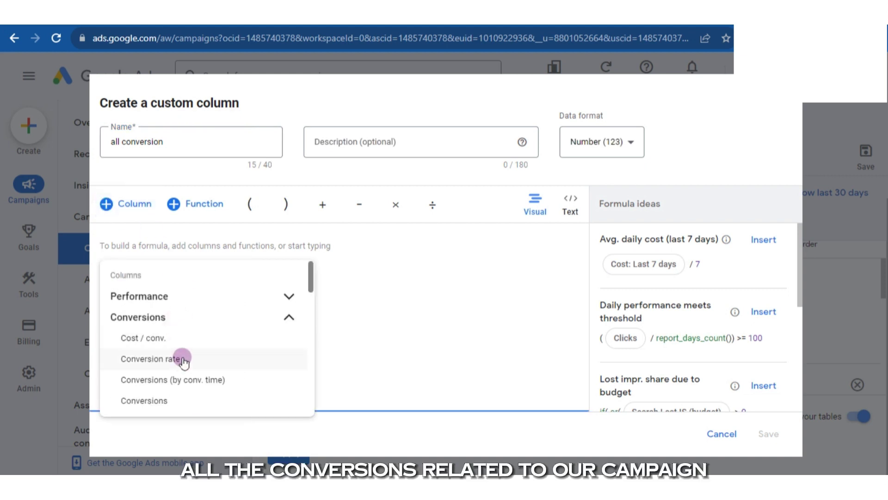
pyautogui.click(159, 403)
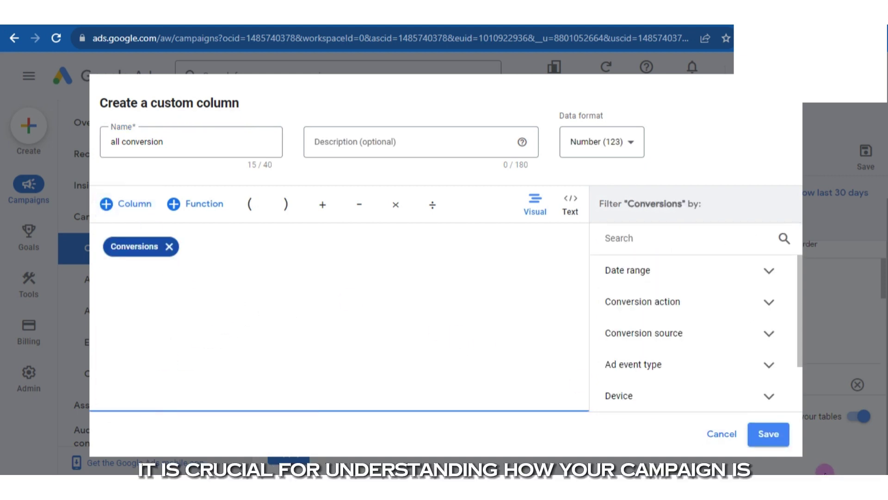
pyautogui.click(781, 438)
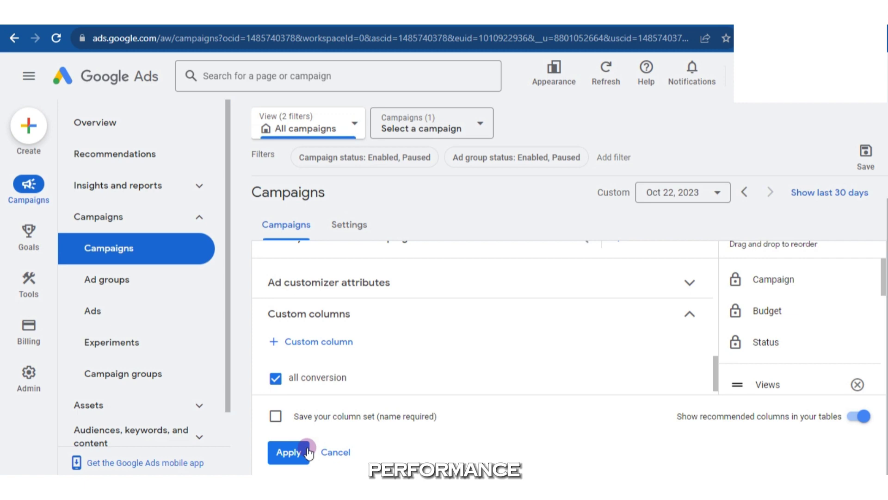
# Step: Start another custom column, try adding Cost from Performance, then remove it from the formula
pyautogui.click(284, 341)
pyautogui.click(192, 319)
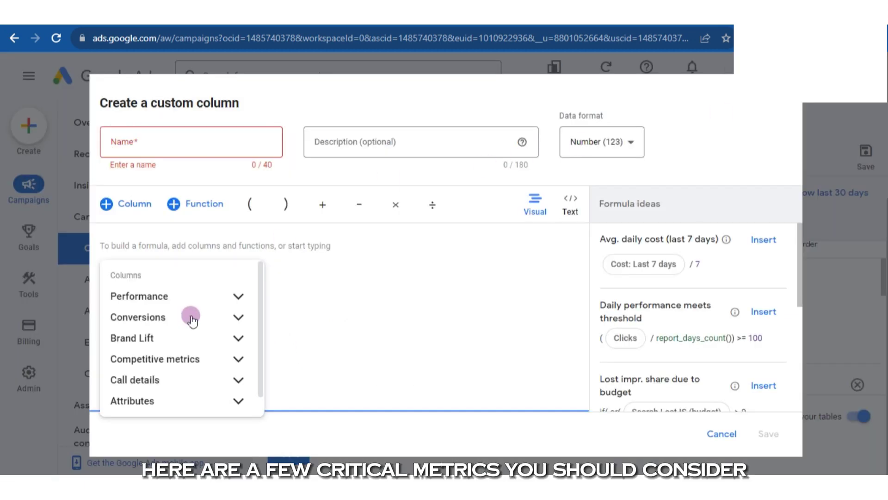
pyautogui.click(200, 303)
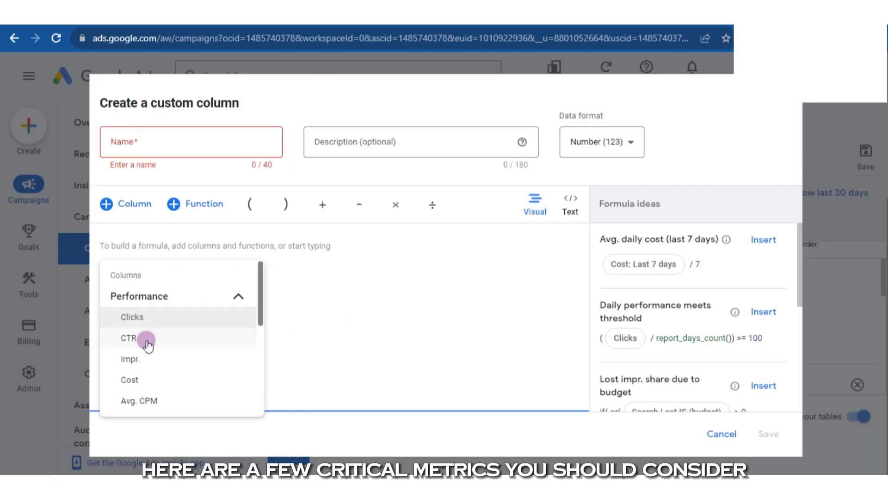
pyautogui.scroll(-3, 212, 319)
pyautogui.scroll(2, 214, 330)
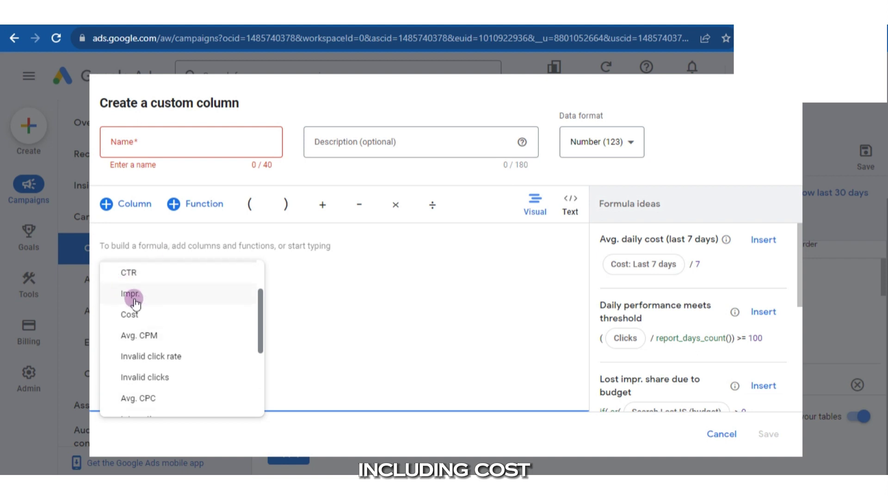
pyautogui.click(135, 315)
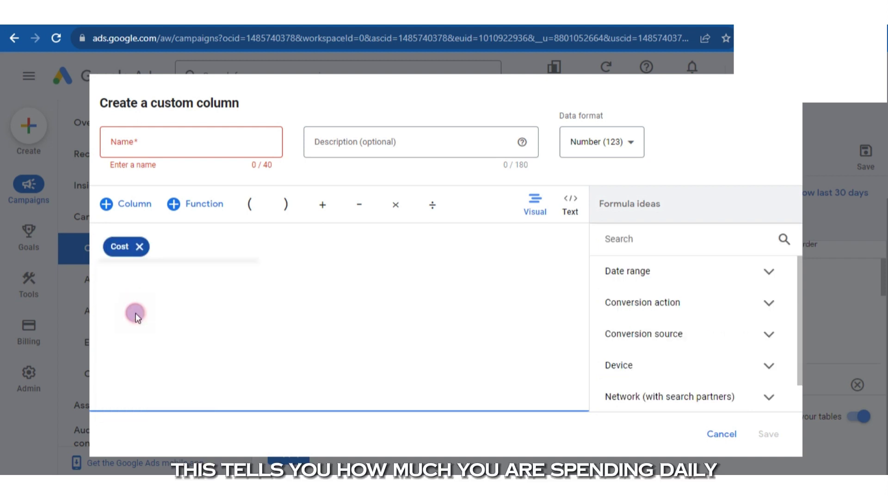
pyautogui.click(143, 256)
# Step: Reopen the metric list and scroll through the Performance metrics
pyautogui.click(131, 203)
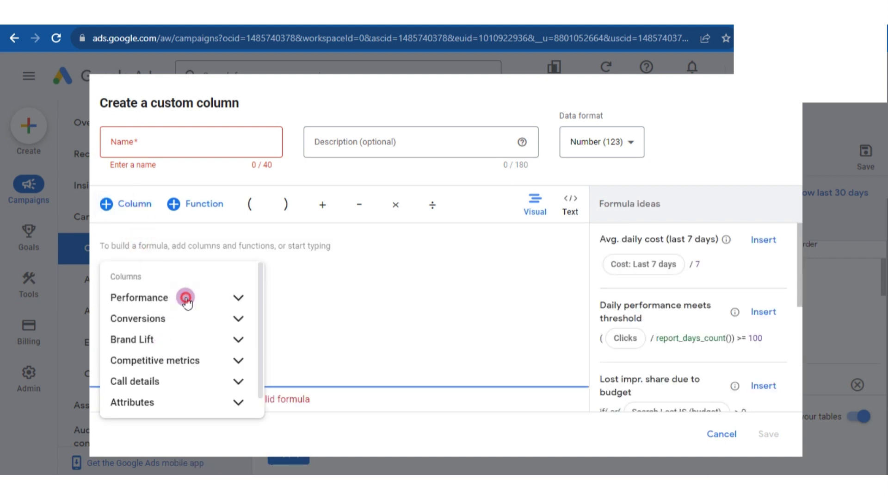
pyautogui.click(186, 299)
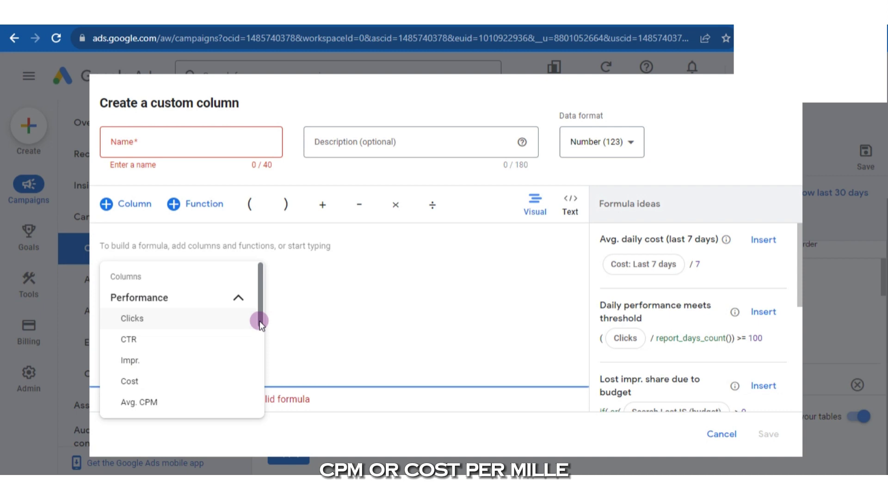
pyautogui.moveTo(259, 320); pyautogui.dragTo(260, 356)
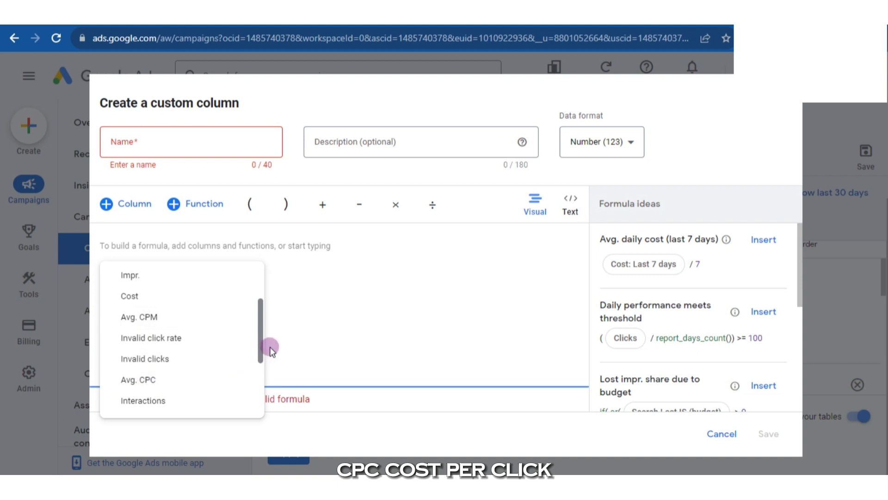
pyautogui.moveTo(261, 344); pyautogui.dragTo(261, 319)
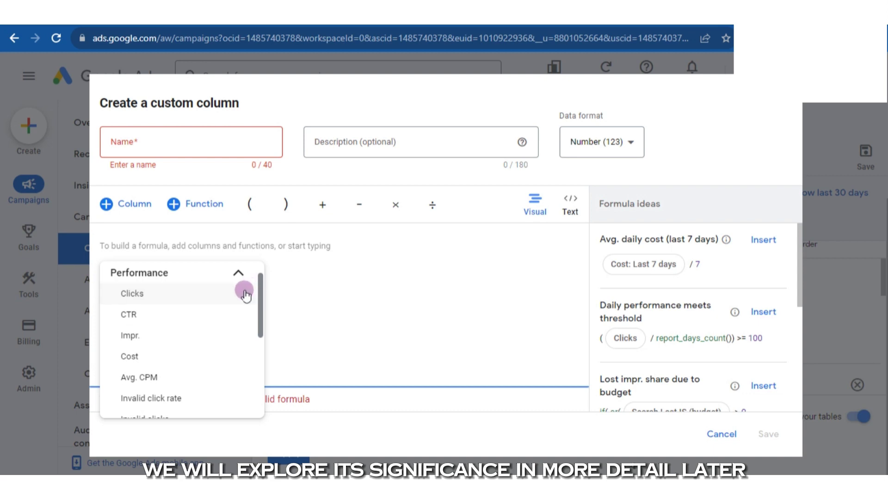
# Step: Add the Conversions metric to the new column's formula, then focus the name field
pyautogui.click(299, 292)
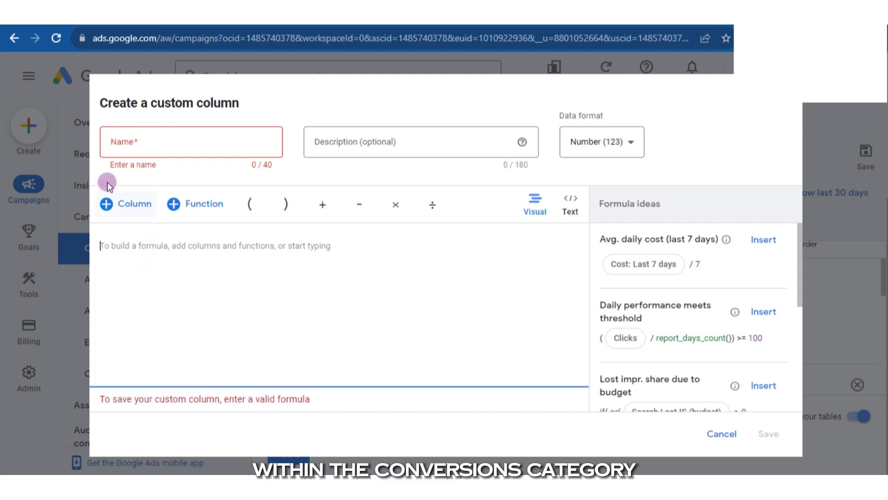
pyautogui.click(114, 212)
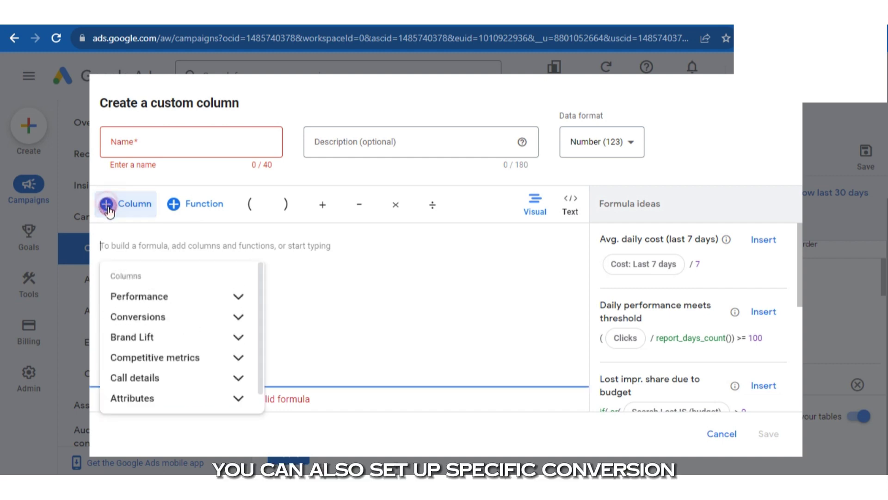
pyautogui.click(193, 320)
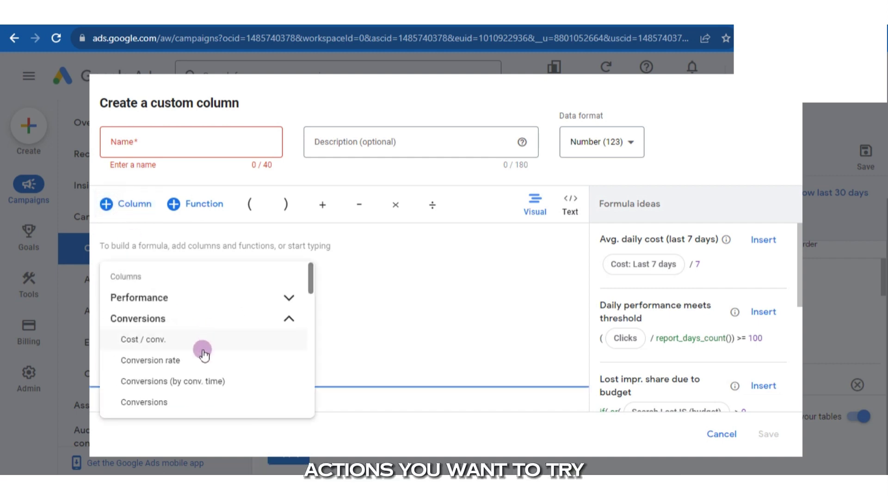
pyautogui.click(156, 406)
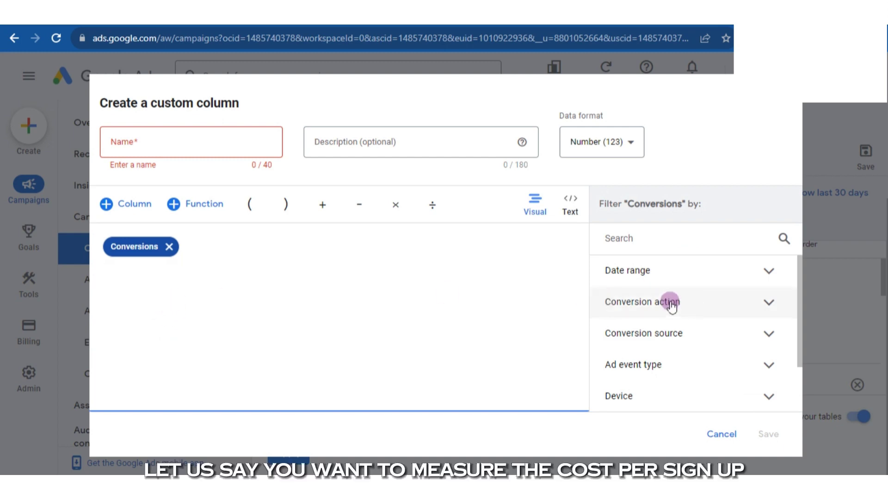
pyautogui.click(155, 144)
# Step: Name the new custom column 'signups' using the spelling suggestions
pyautogui.write('signu')
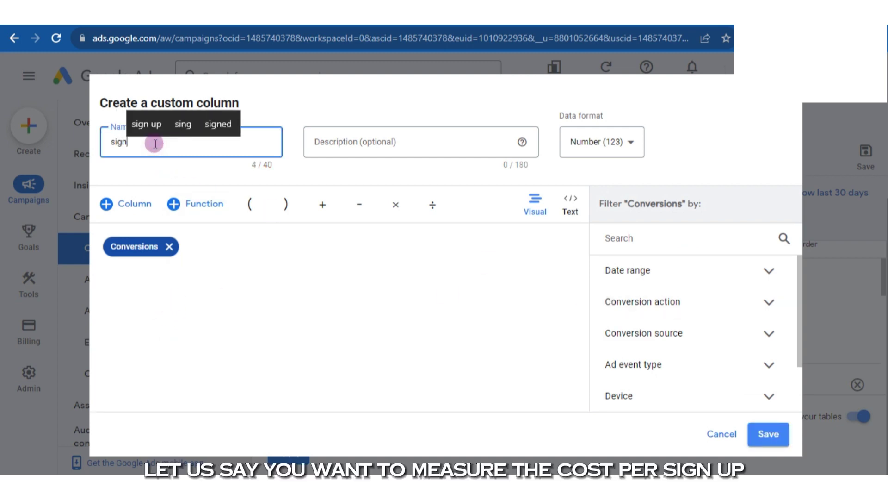
pyautogui.click(215, 124)
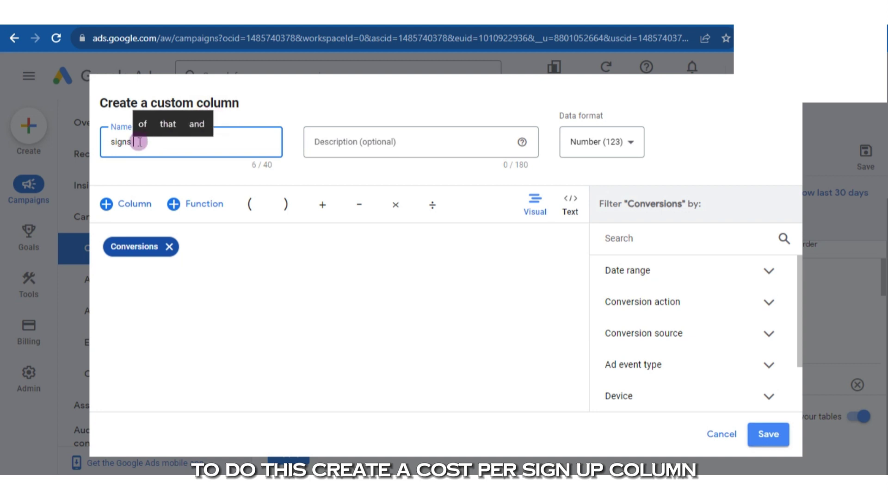
pyautogui.press('BackSpace')
pyautogui.click(179, 124)
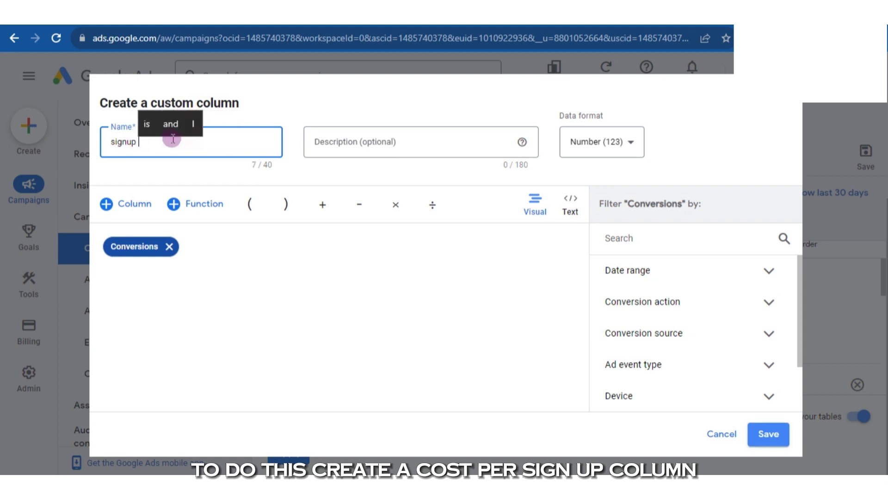
pyautogui.press('BackSpace')
pyautogui.write('s')
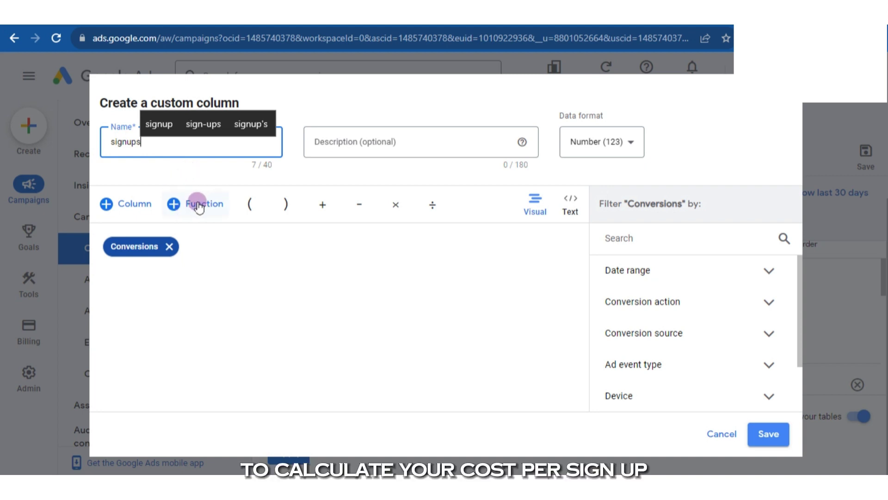
# Step: Set the formula to Cost ÷ Conversions, with Conversions filtered to the leads submission action
pyautogui.click(169, 246)
pyautogui.click(106, 204)
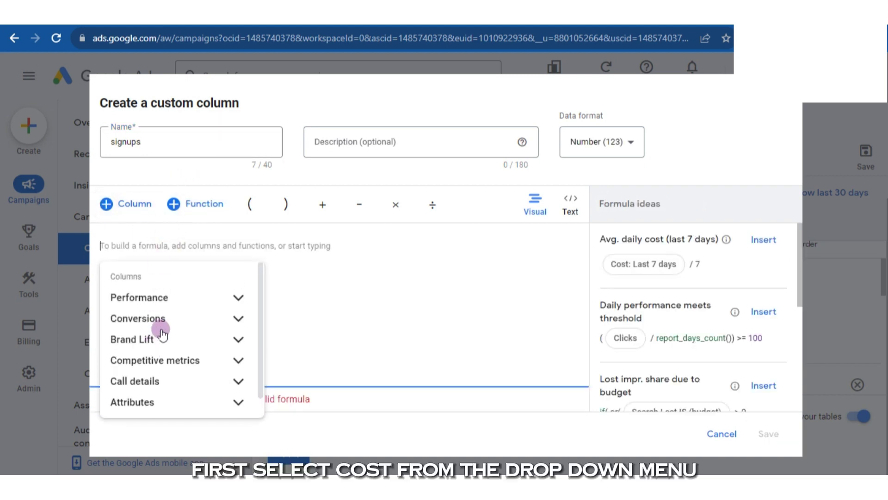
pyautogui.click(139, 297)
pyautogui.click(127, 380)
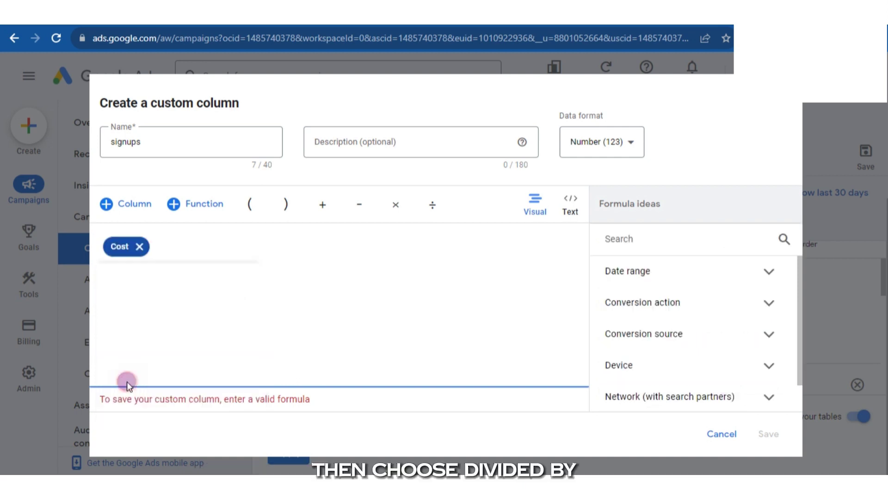
pyautogui.click(433, 204)
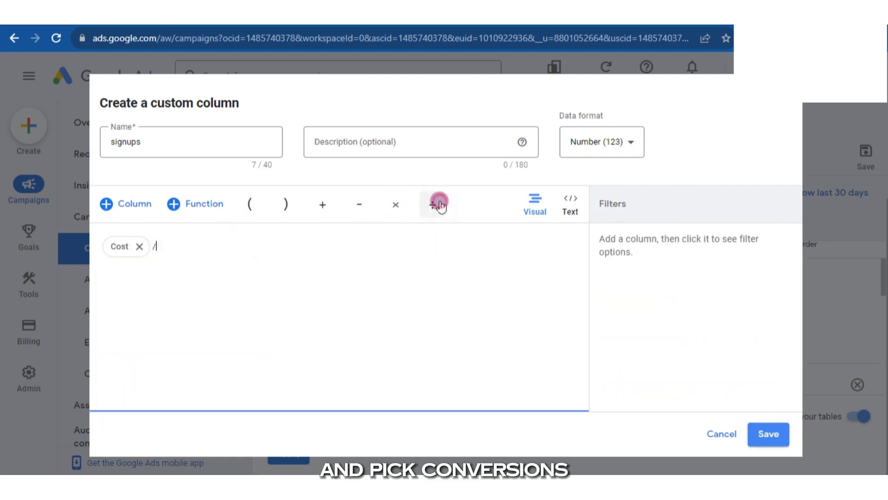
pyautogui.click(277, 342)
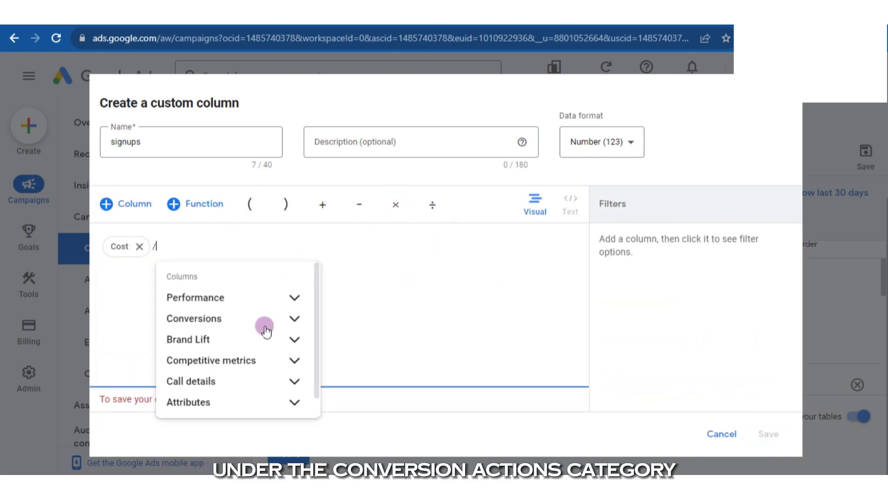
pyautogui.click(265, 320)
pyautogui.click(207, 403)
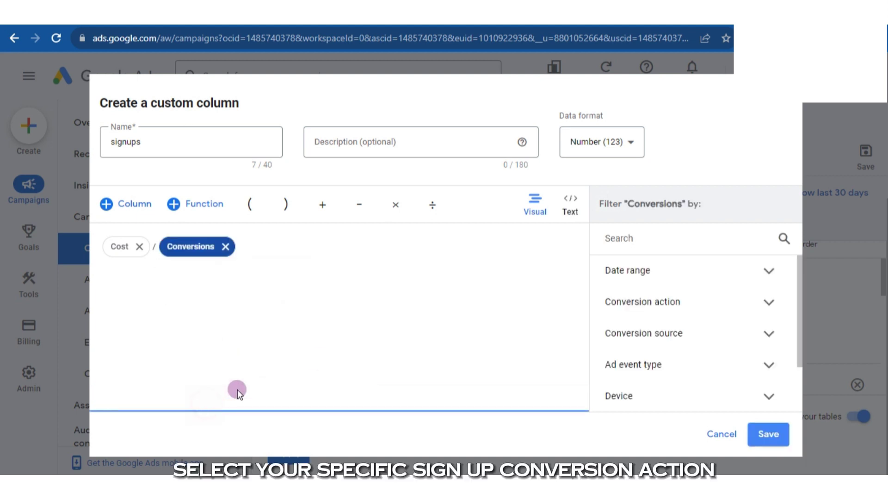
pyautogui.click(676, 303)
pyautogui.click(625, 366)
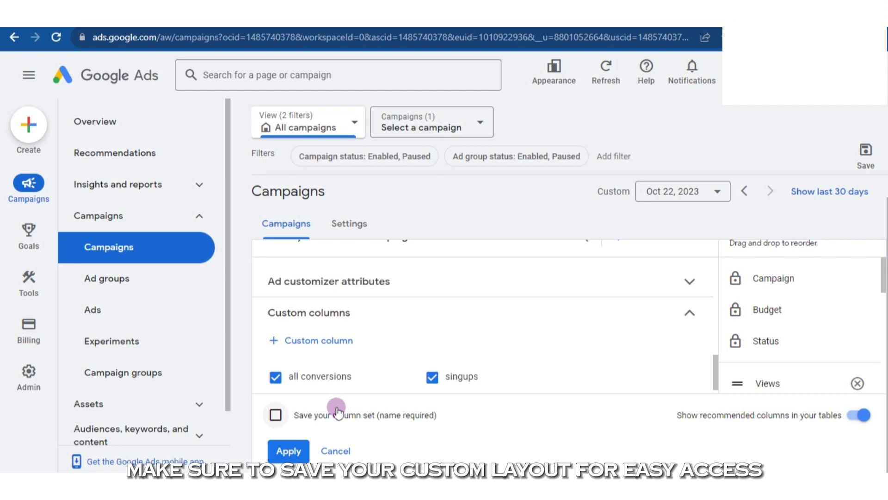
# Step: Save the current columns as a column set named 'test 1' and apply it
pyautogui.click(276, 414)
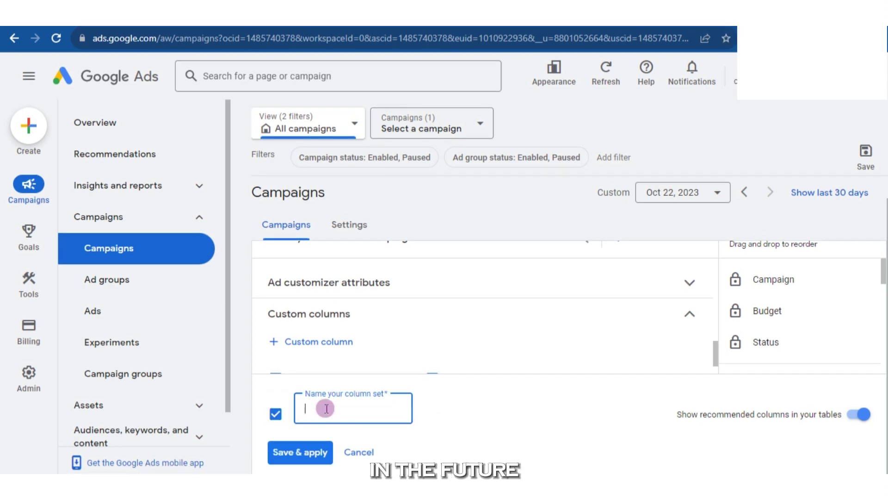
pyautogui.write('test 1')
pyautogui.click(310, 457)
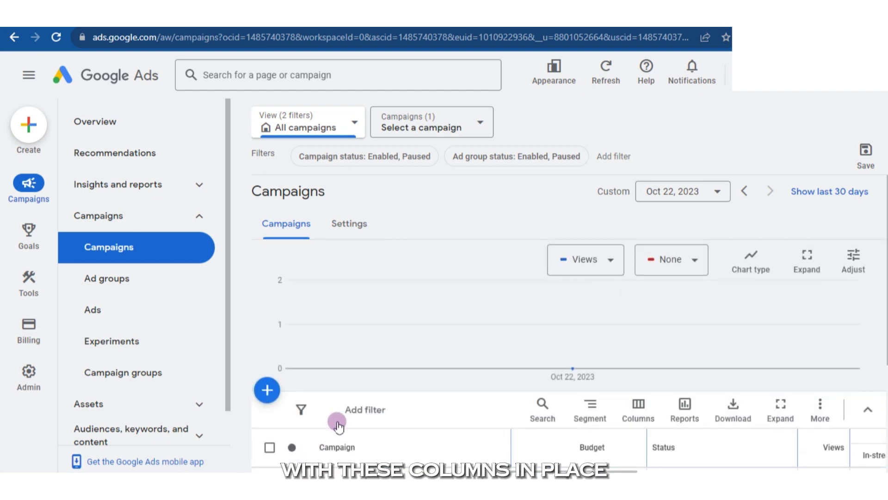
pyautogui.scroll(-3, 505, 377)
pyautogui.scroll(-1, 505, 377)
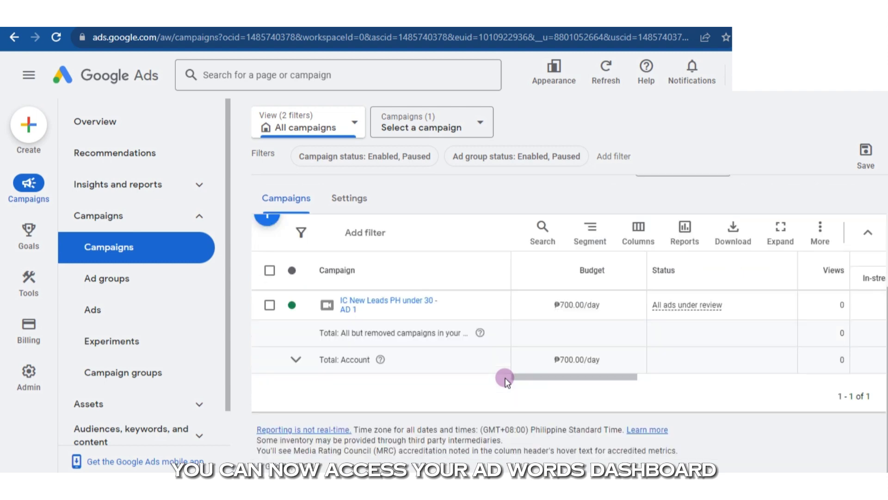
pyautogui.scroll(2, 508, 375)
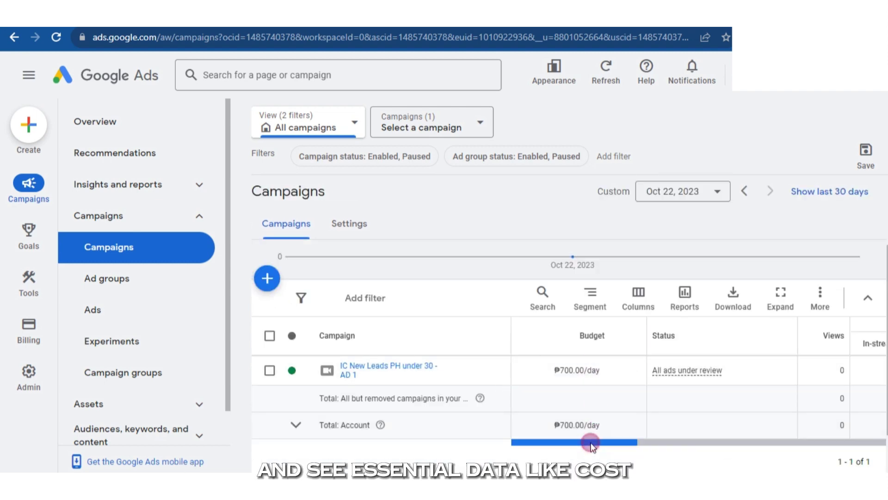
pyautogui.moveTo(590, 444); pyautogui.dragTo(842, 442)
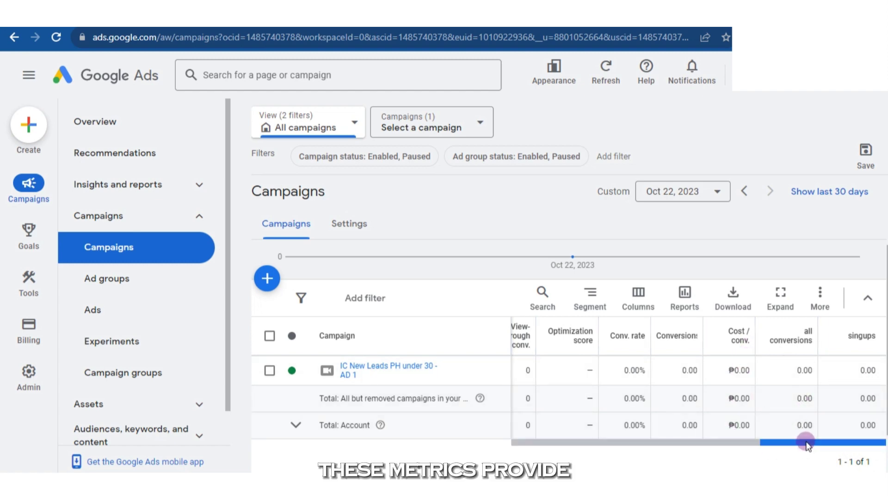
pyautogui.moveTo(808, 443); pyautogui.dragTo(474, 418)
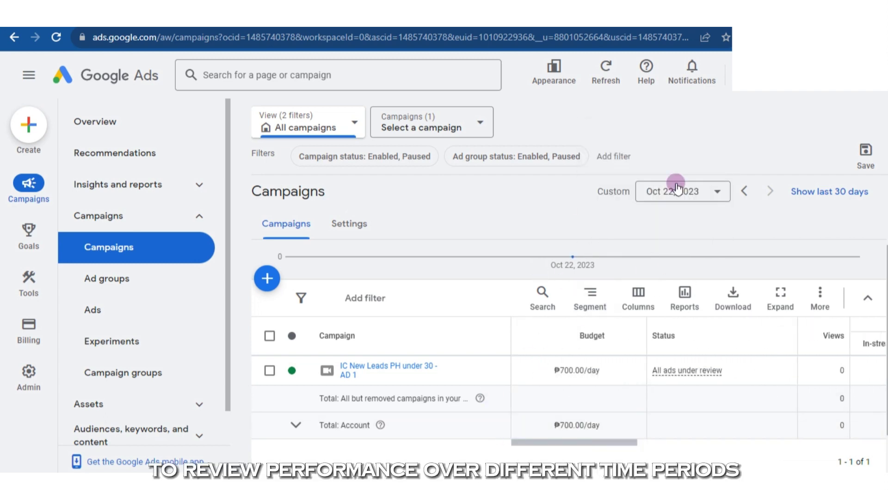
pyautogui.click(697, 191)
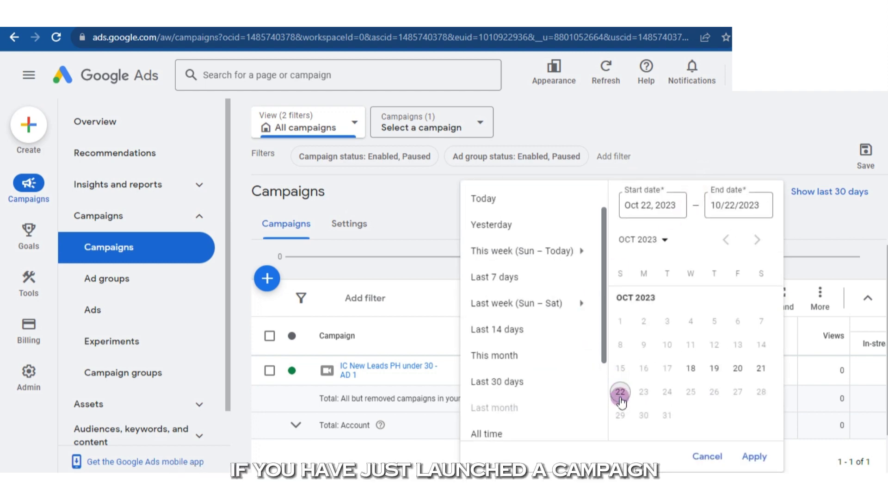
pyautogui.click(754, 456)
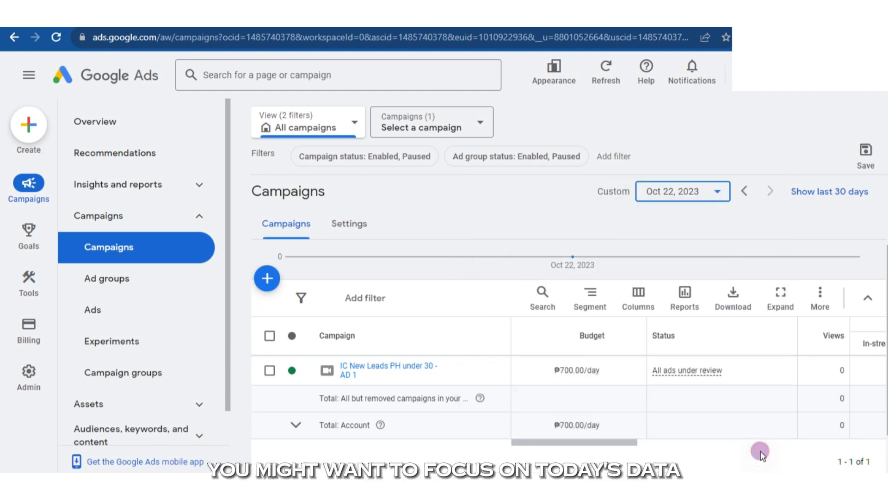
pyautogui.click(689, 194)
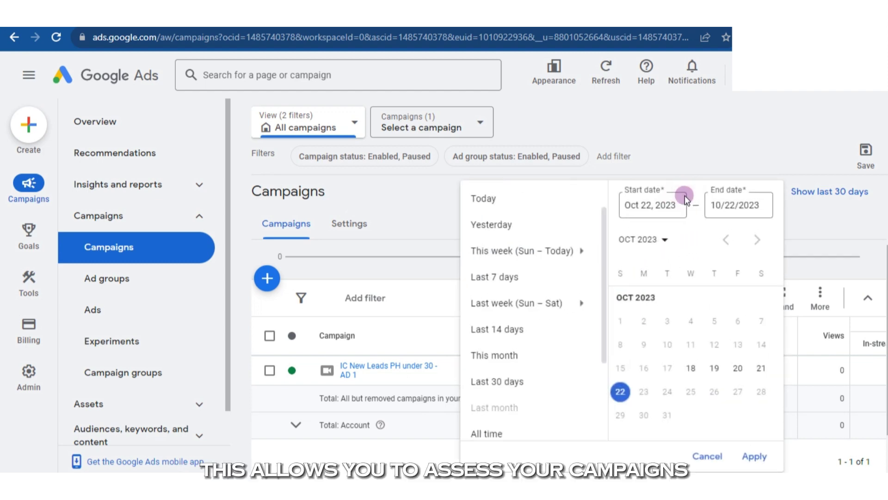
pyautogui.click(622, 391)
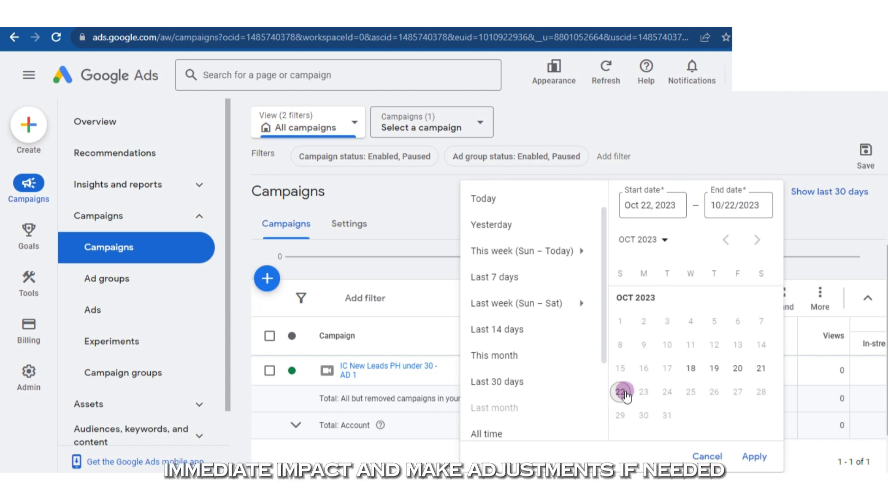
pyautogui.click(728, 460)
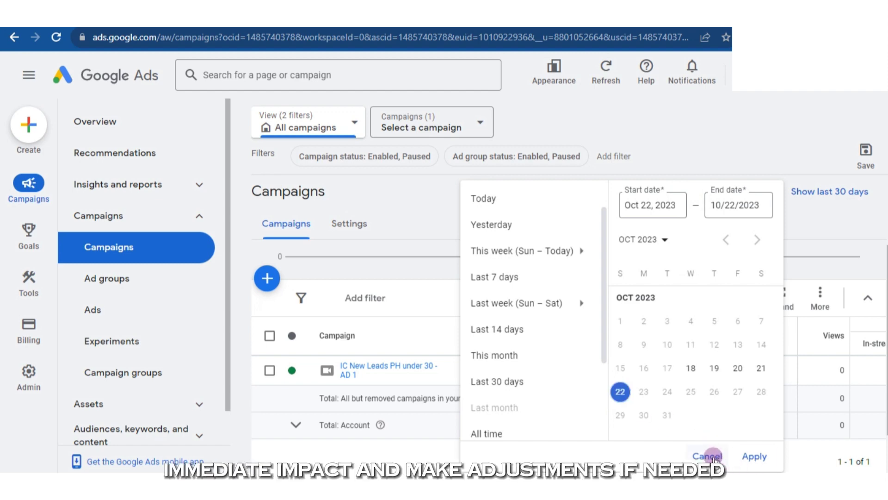
pyautogui.click(269, 335)
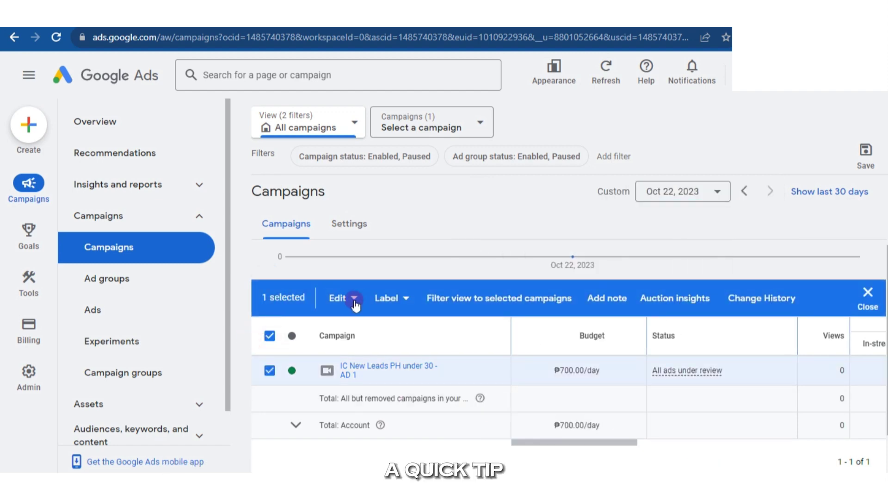
pyautogui.click(354, 300)
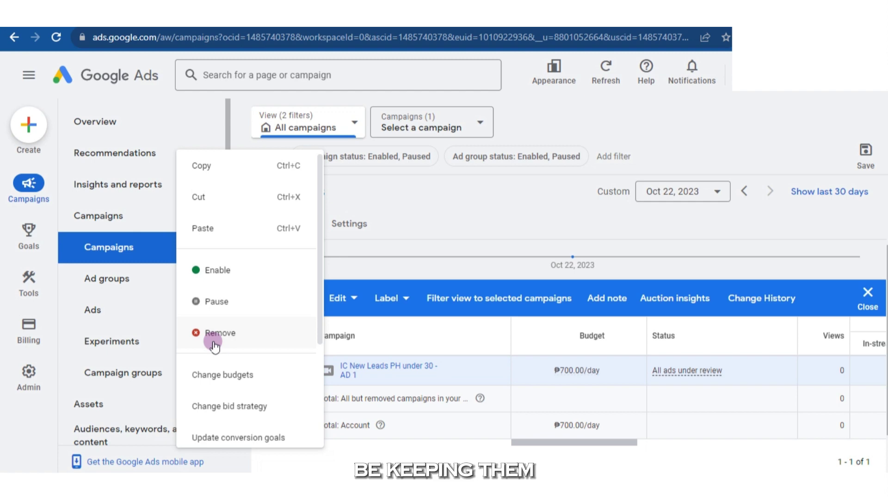
pyautogui.click(431, 235)
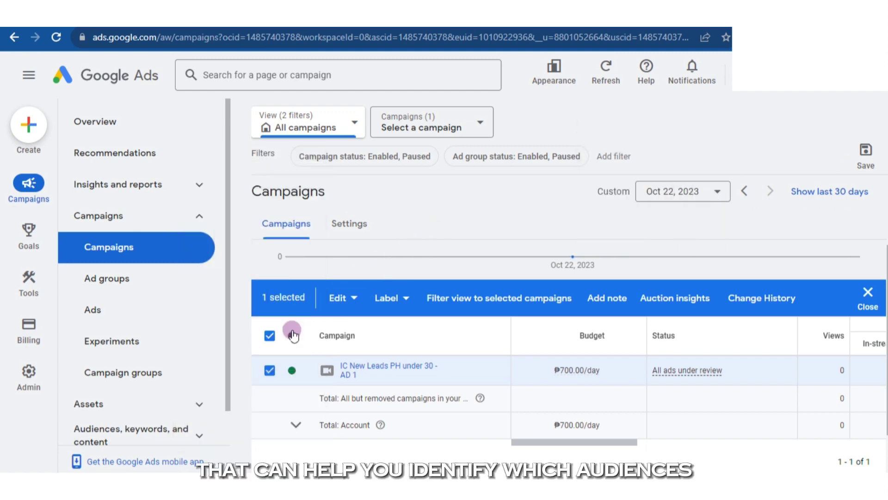
pyautogui.click(269, 336)
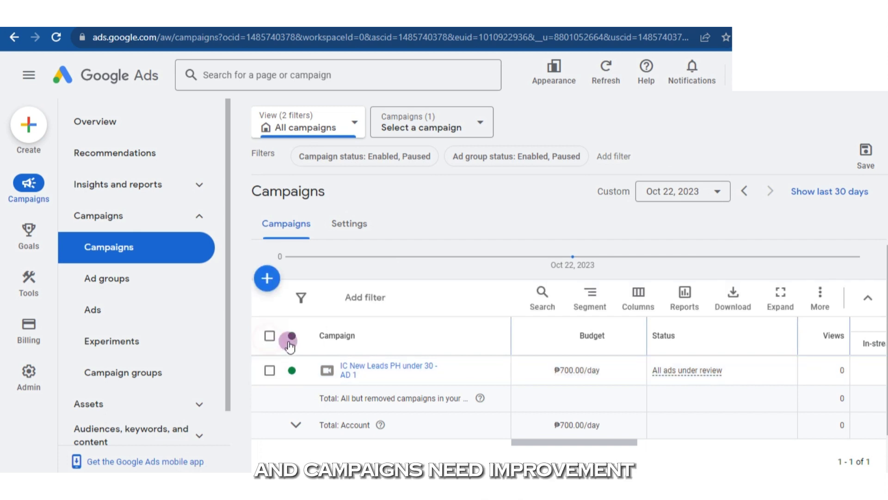